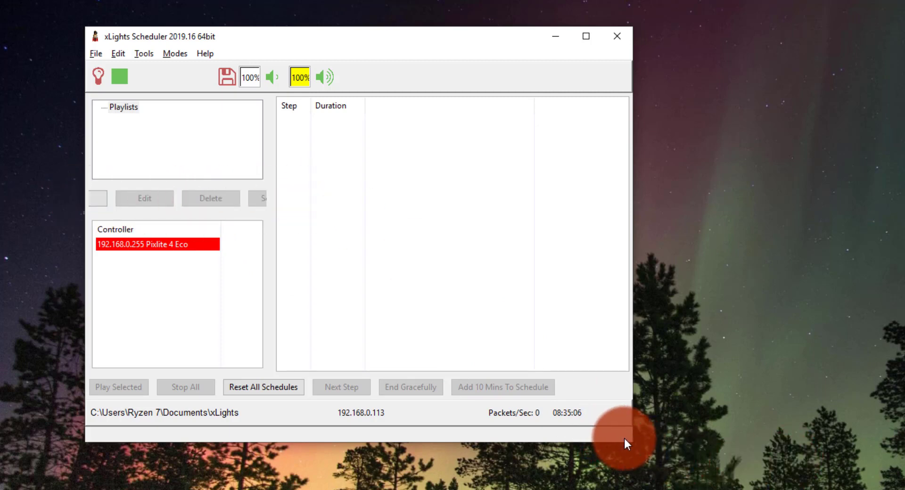
# - Drag the xLights Scheduler window's corner outward to make the window larger
pyautogui.moveTo(632, 444); pyautogui.dragTo(854, 488)
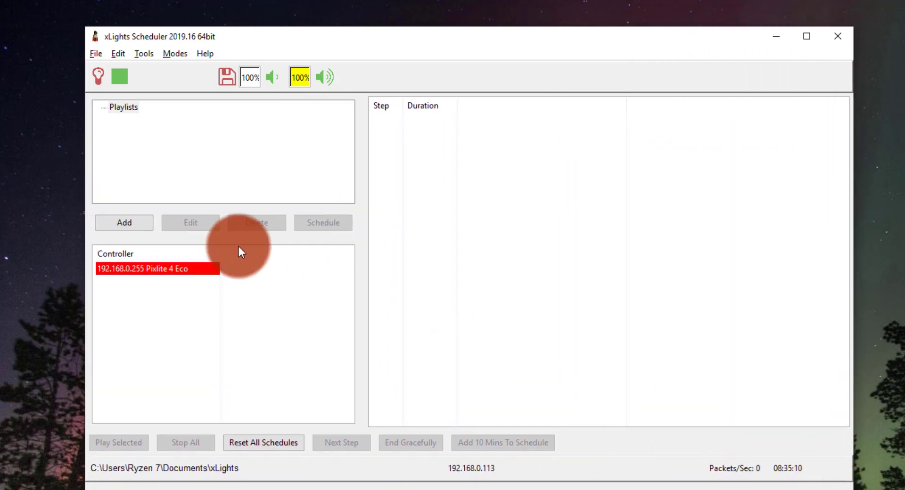
# - Add a new playlist under Playlists and rename it 'Test Playlist'
pyautogui.click(119, 107)
pyautogui.click(139, 221)
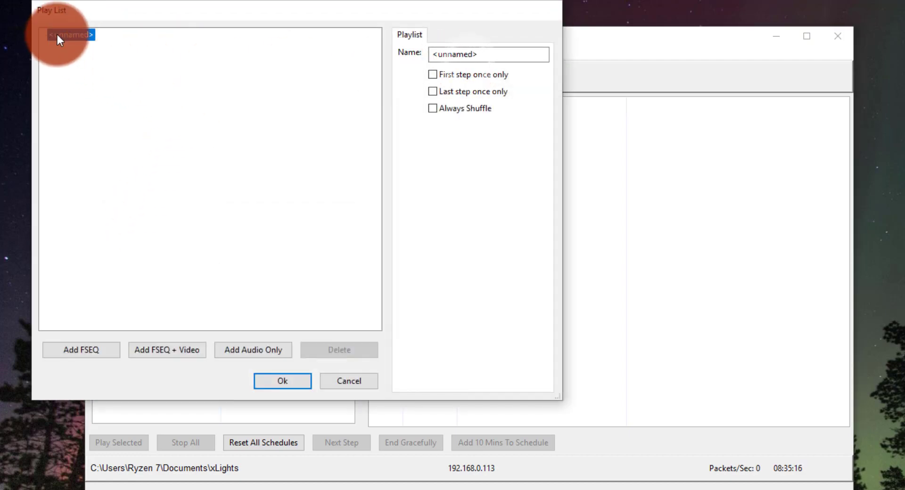
pyautogui.doubleClick(477, 55)
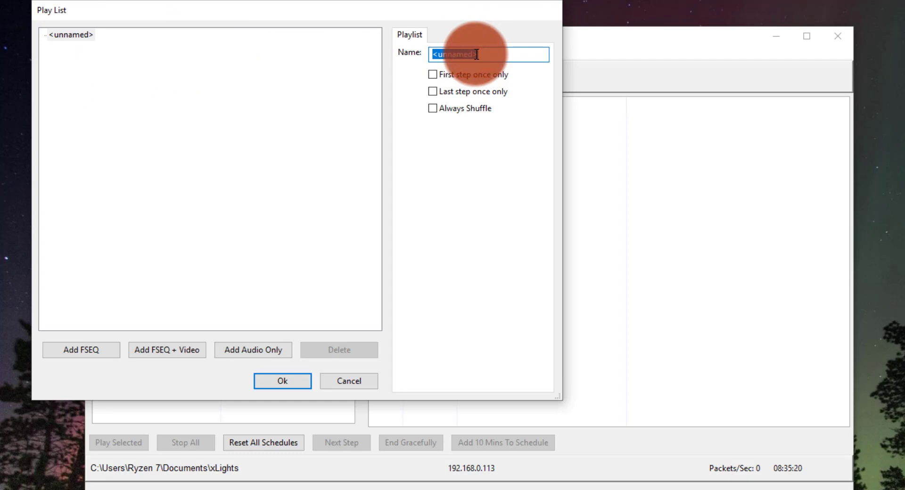
pyautogui.write('Test Playlist')
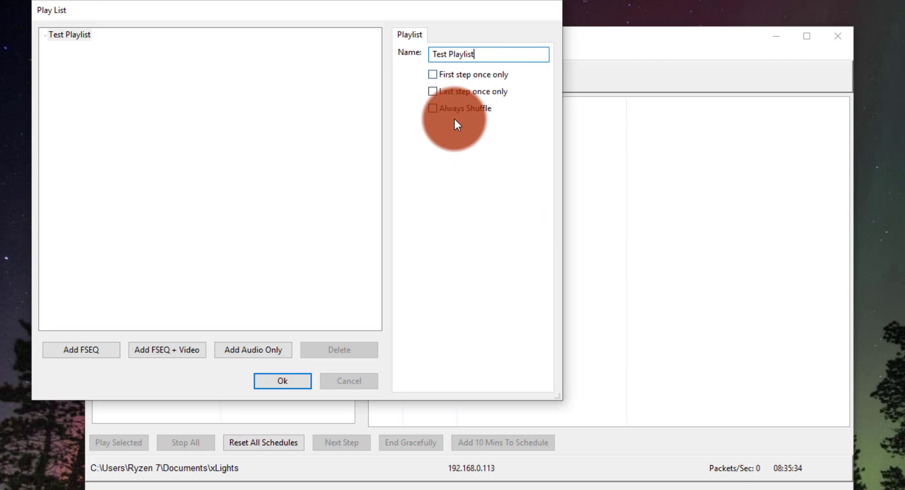
# - Add test1.fseq to the playlist as an FSEQ step
pyautogui.click(90, 354)
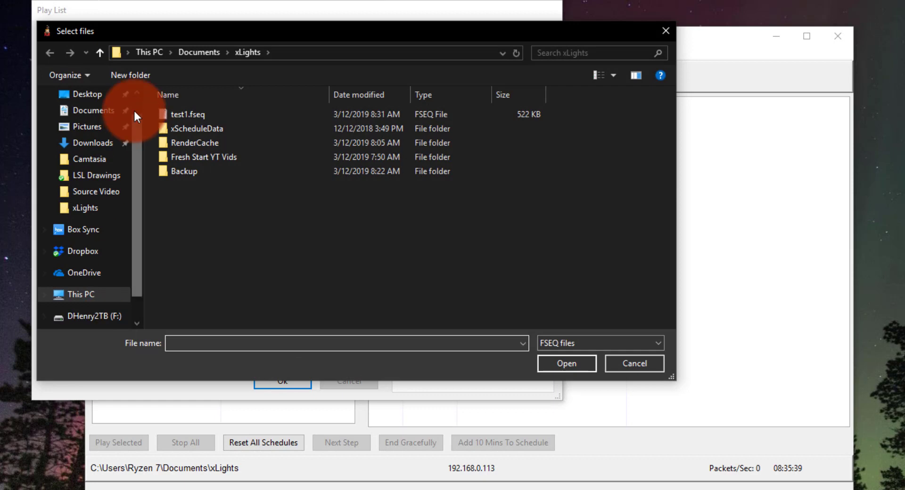
pyautogui.click(193, 114)
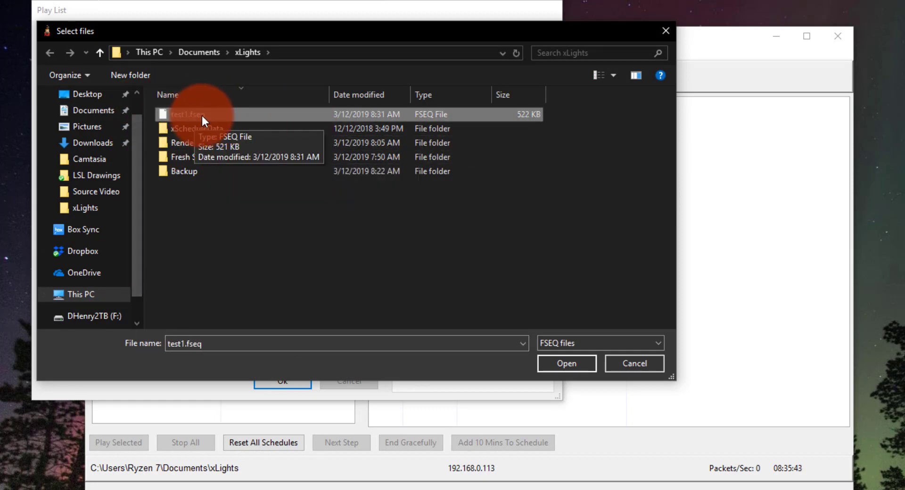
pyautogui.doubleClick(201, 115)
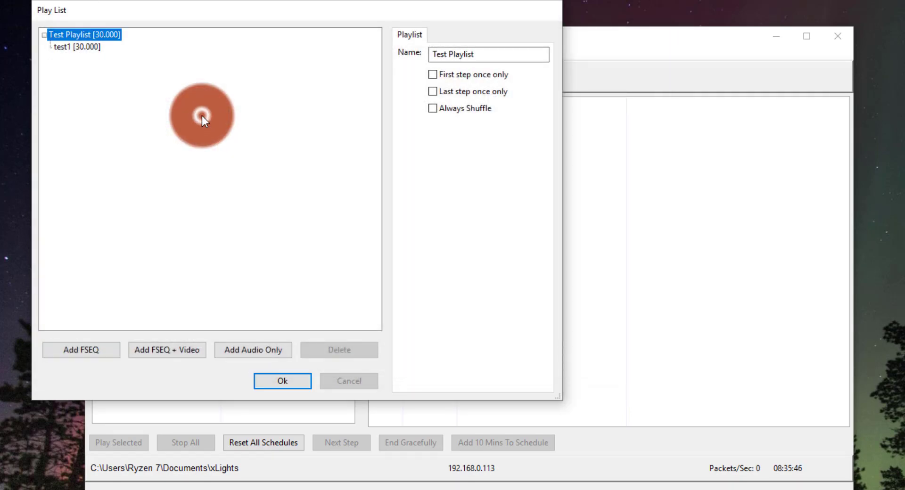
# - Review the test1 step and playlist settings, including the sequence file path, and confirm
pyautogui.click(92, 43)
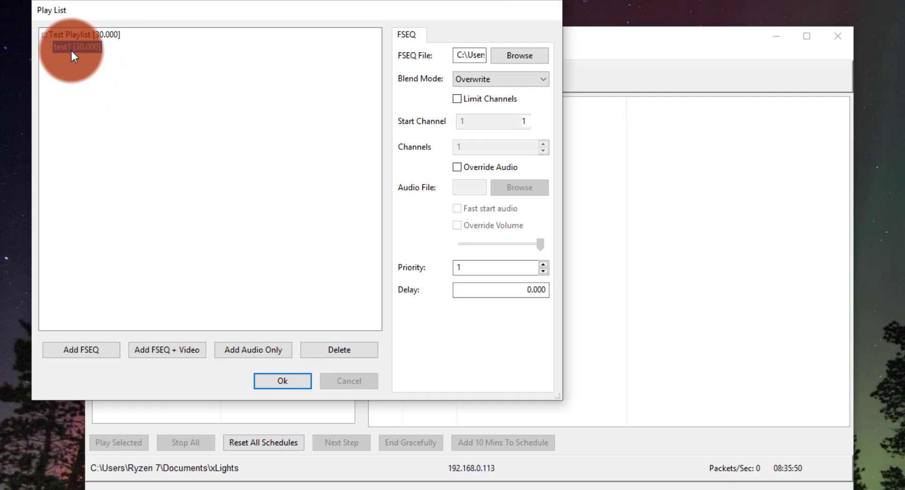
pyautogui.click(101, 32)
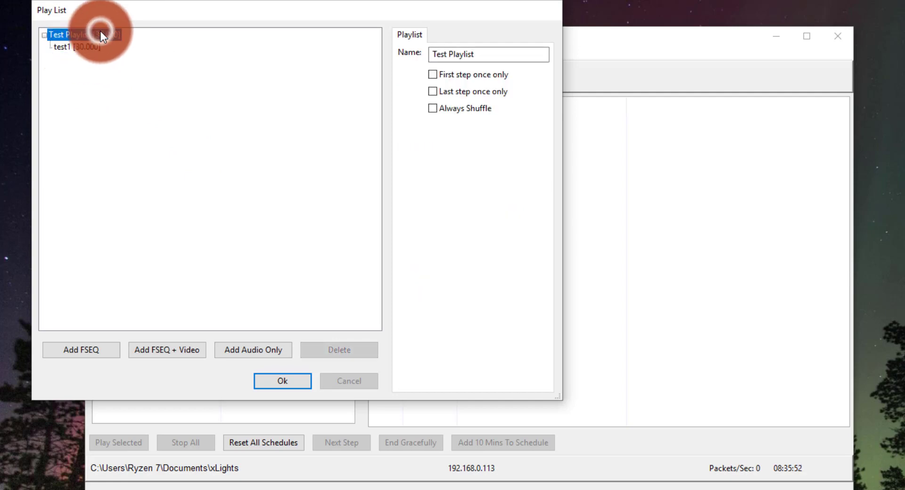
pyautogui.click(102, 46)
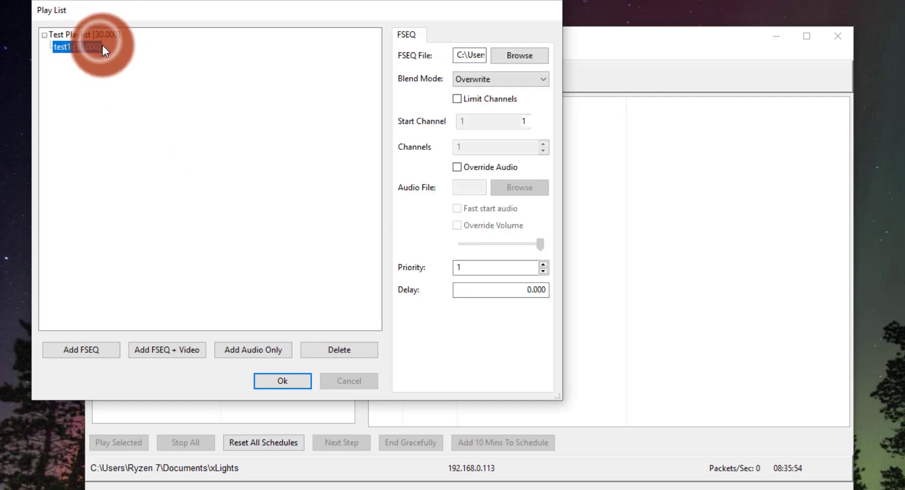
pyautogui.moveTo(470, 56); pyautogui.dragTo(477, 217)
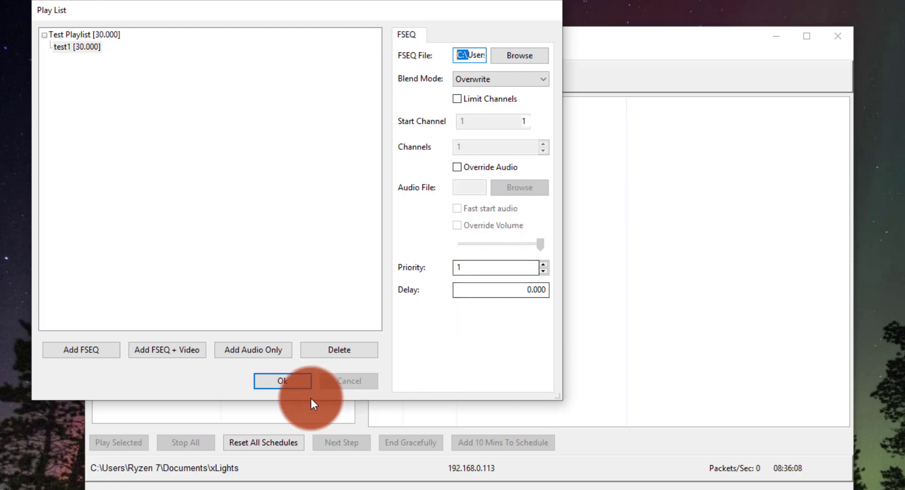
pyautogui.click(288, 380)
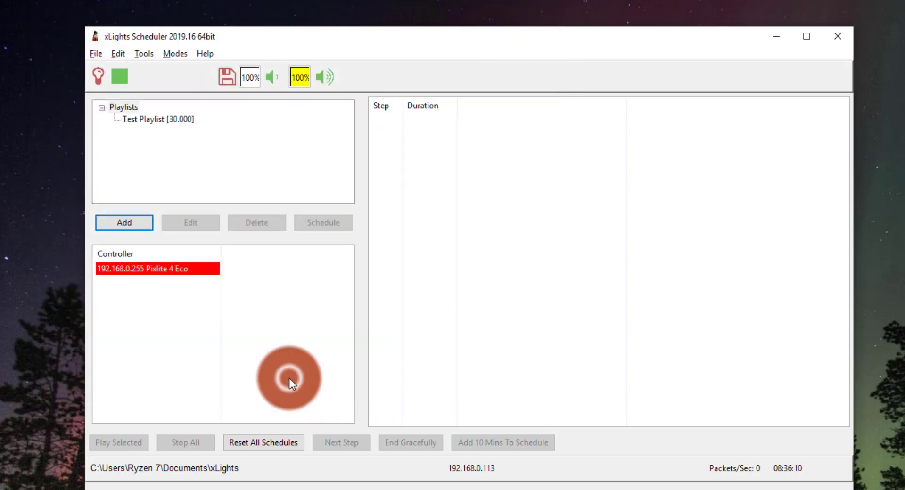
# - Start scheduling Test Playlist and name the schedule 'Schedule 1'
pyautogui.click(168, 122)
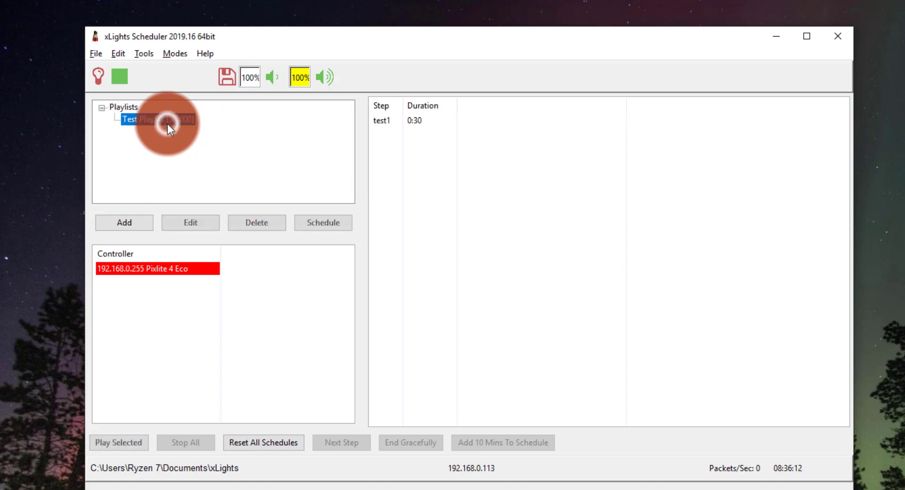
pyautogui.click(302, 222)
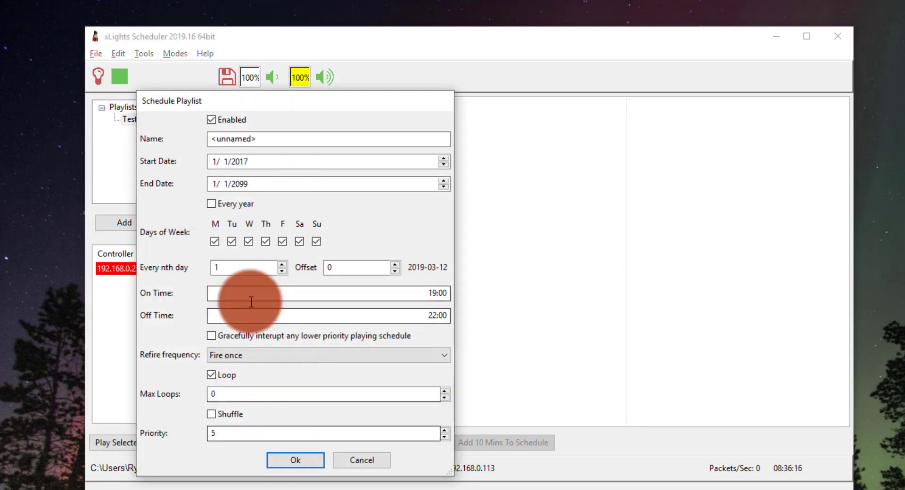
pyautogui.click(226, 141)
pyautogui.doubleClick(225, 141)
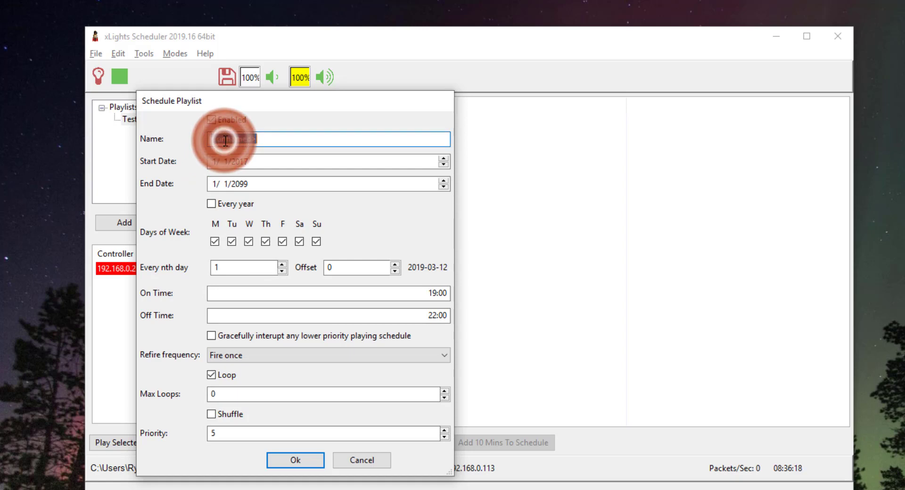
pyautogui.write('Sch')
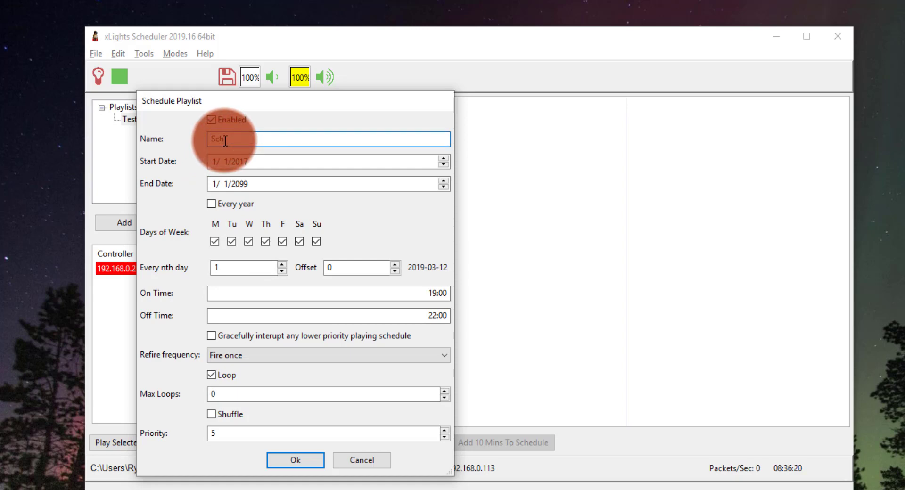
pyautogui.write('edule 1')
pyautogui.press('Tab')
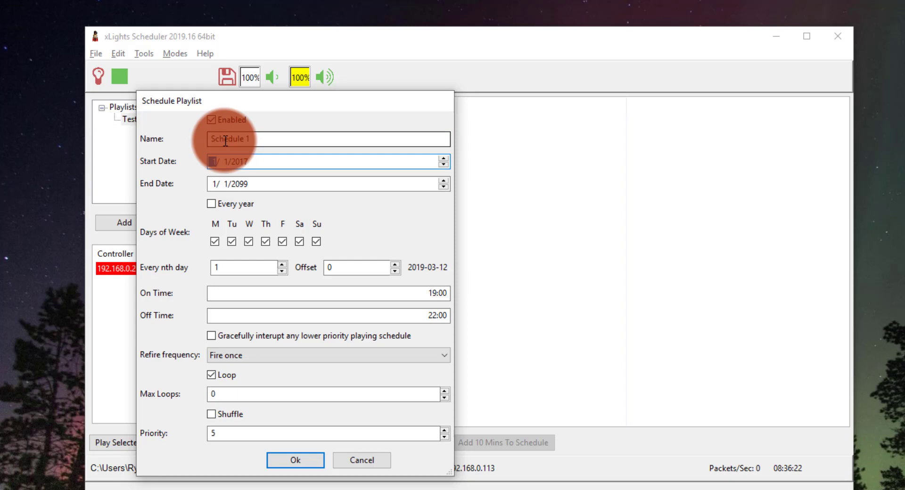
# - Enter 2020 as the start date year, then lower it to 2017
pyautogui.click(310, 166)
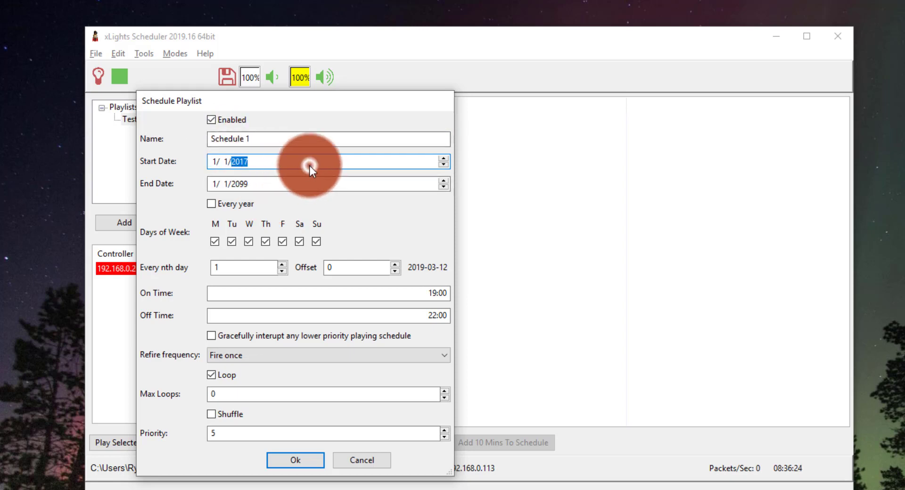
pyautogui.click(205, 160)
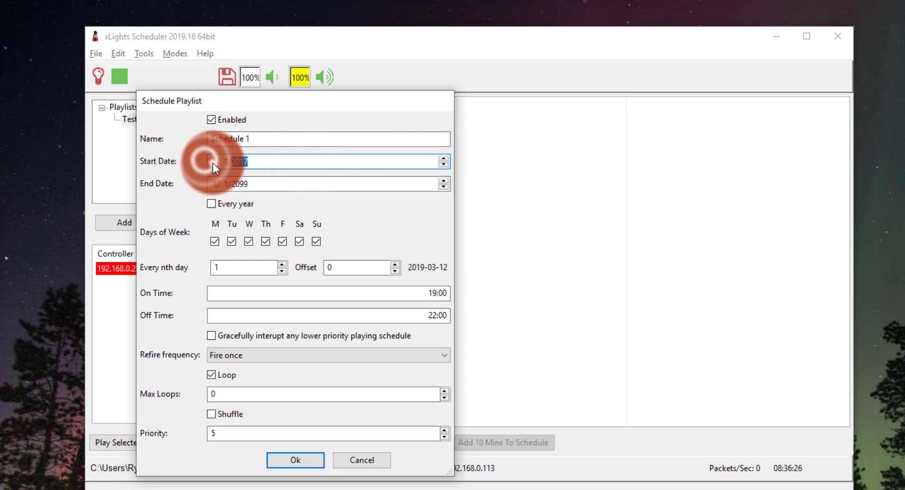
pyautogui.press('BackSpace')
pyautogui.click(229, 162)
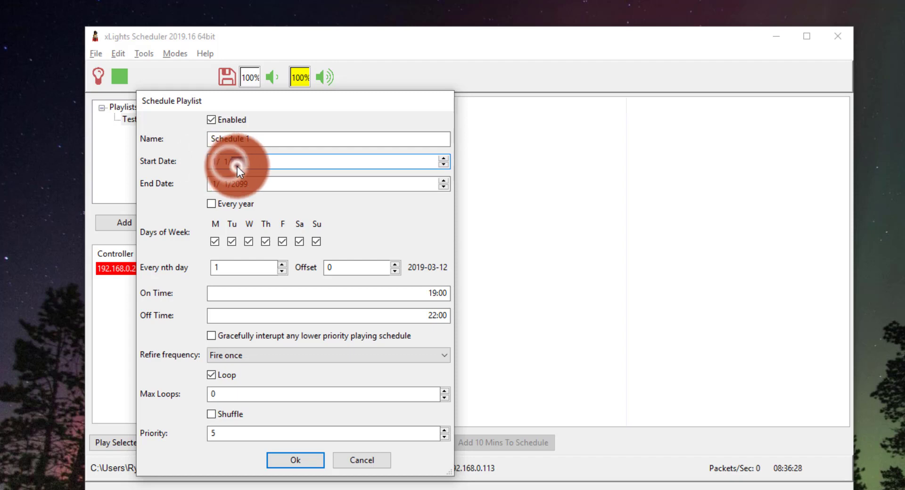
pyautogui.write('2020')
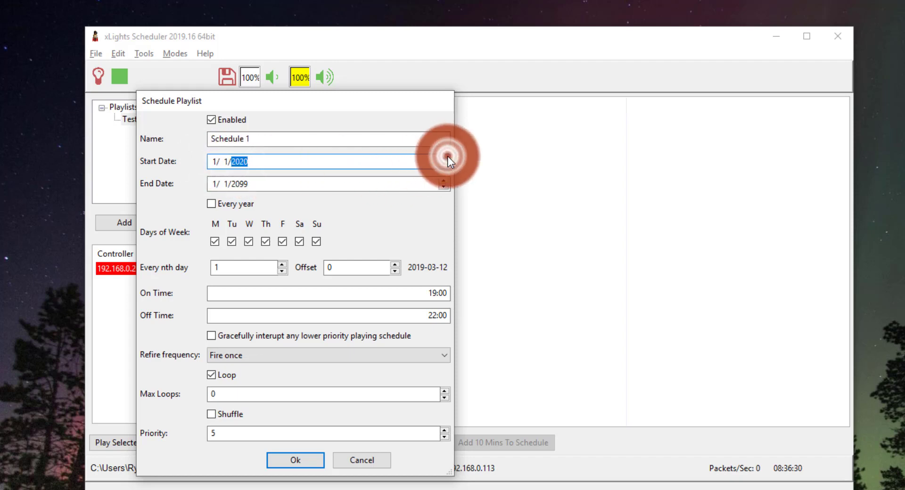
pyautogui.click(449, 165)
pyautogui.click(449, 166)
pyautogui.click(448, 166)
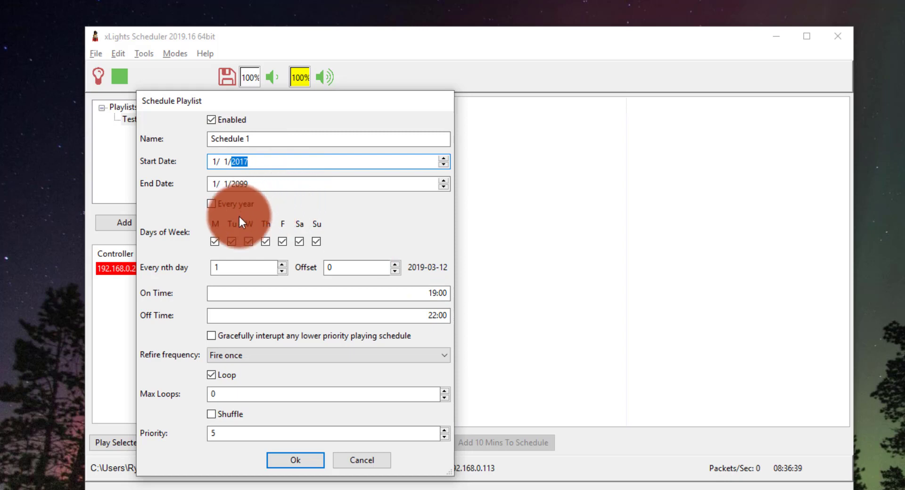
# - Check the on and off times and keep refire frequency at Fire once
pyautogui.click(245, 204)
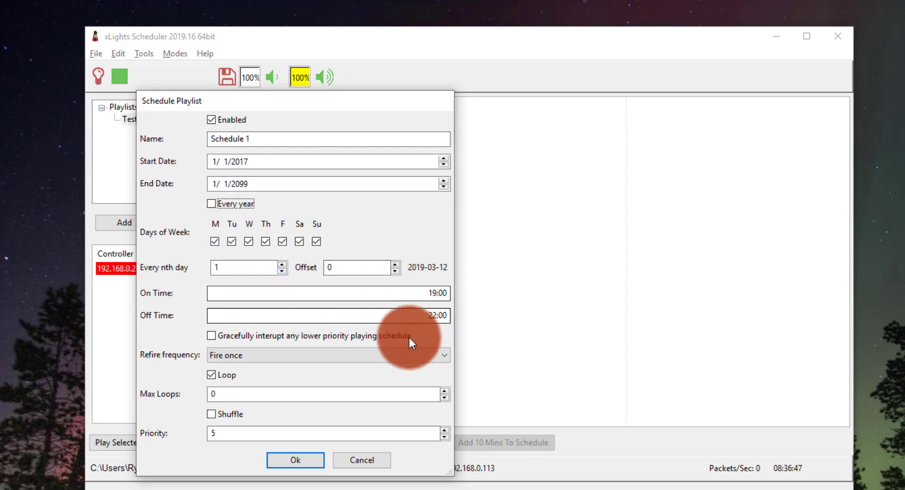
pyautogui.click(396, 298)
pyautogui.click(398, 312)
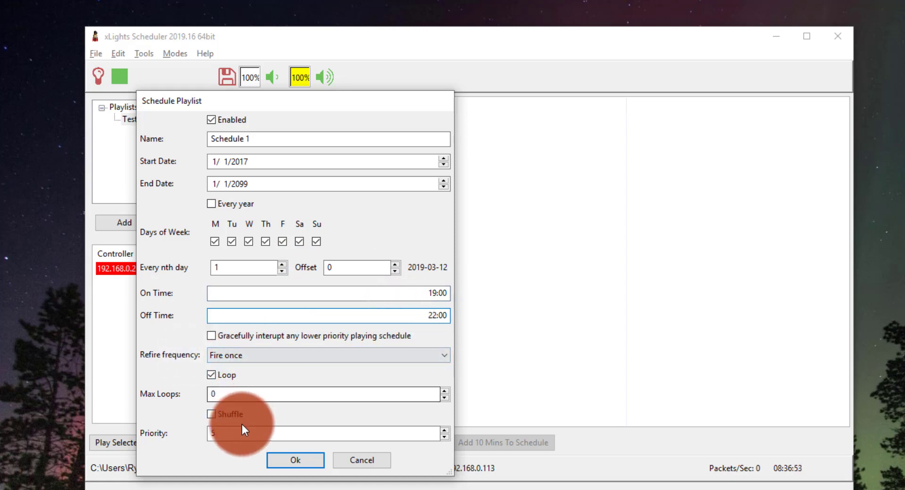
pyautogui.click(242, 354)
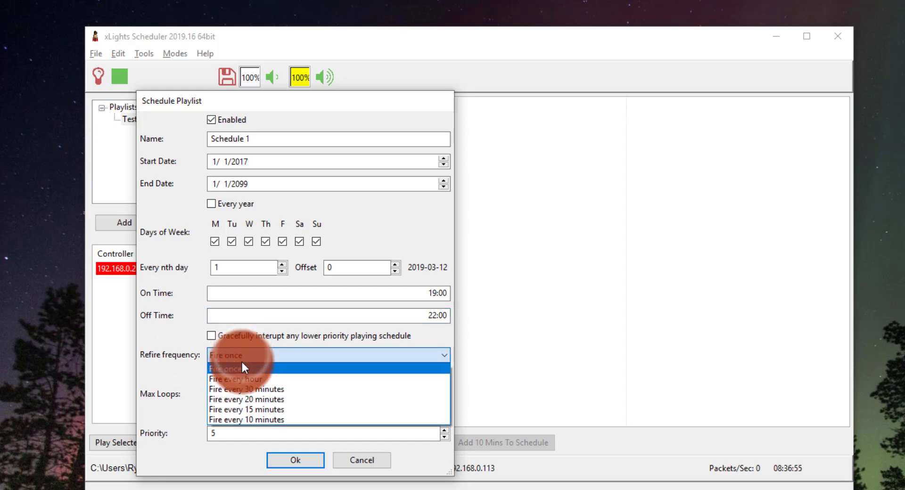
pyautogui.click(190, 358)
pyautogui.click(212, 355)
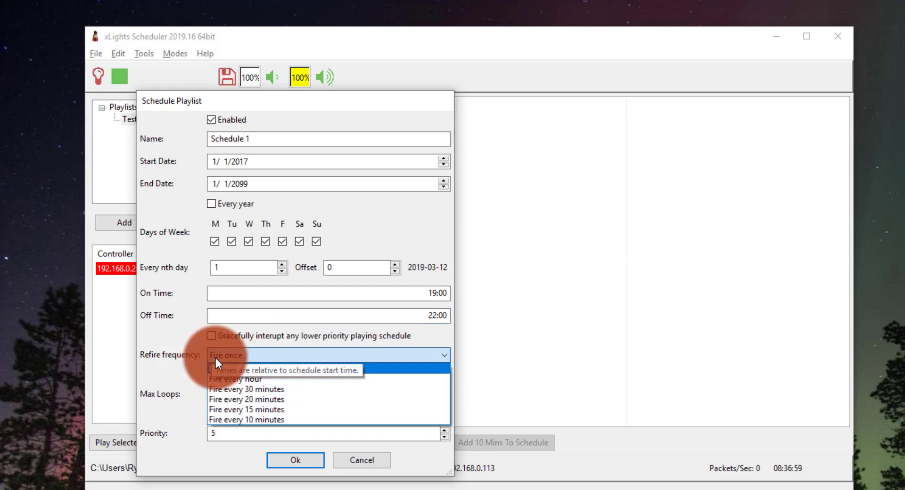
pyautogui.click(217, 352)
pyautogui.click(188, 353)
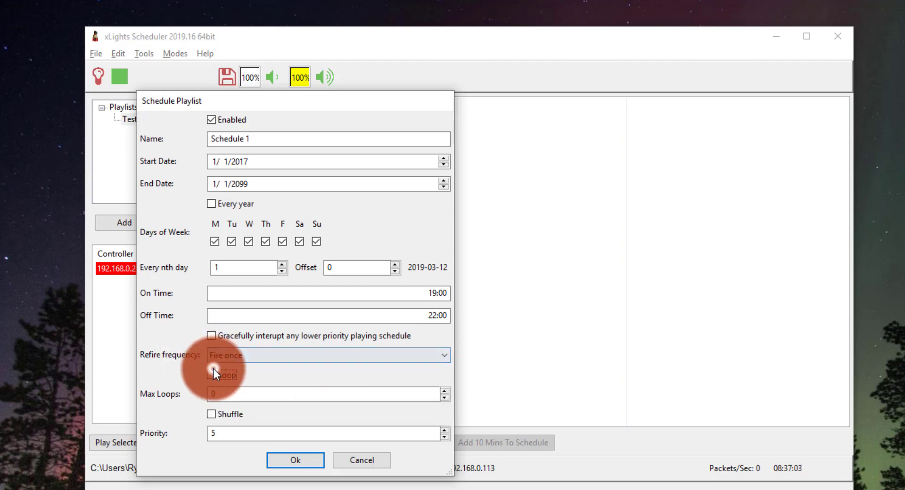
# - Try looping and a 30-minute refire, then return refire frequency to Fire once
pyautogui.click(212, 375)
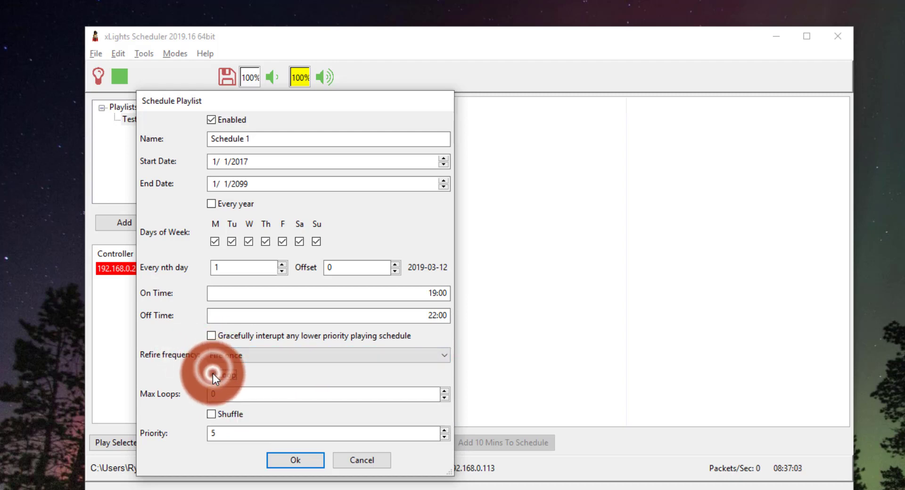
pyautogui.click(243, 395)
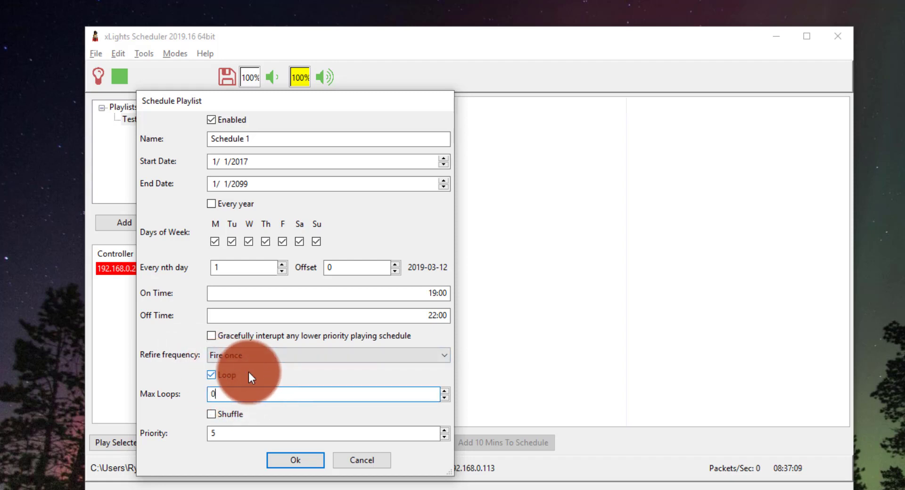
pyautogui.click(253, 355)
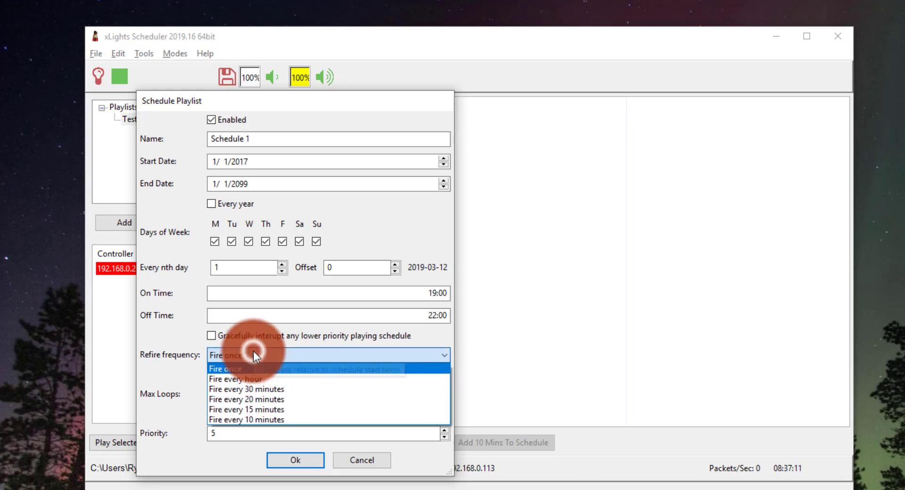
pyautogui.click(261, 389)
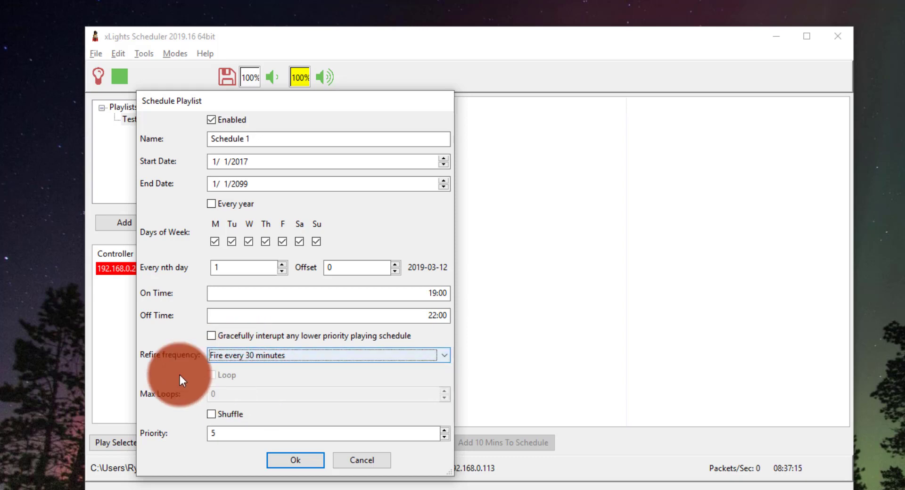
pyautogui.click(222, 356)
pyautogui.click(232, 368)
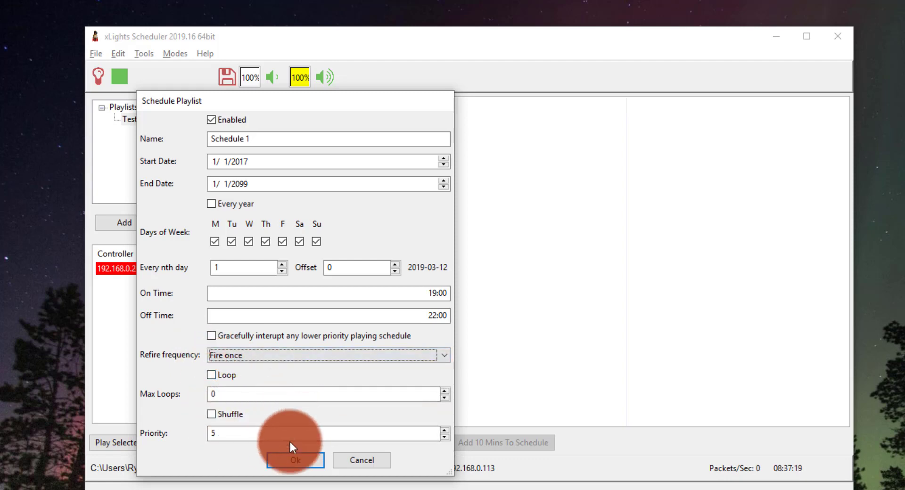
pyautogui.click(296, 461)
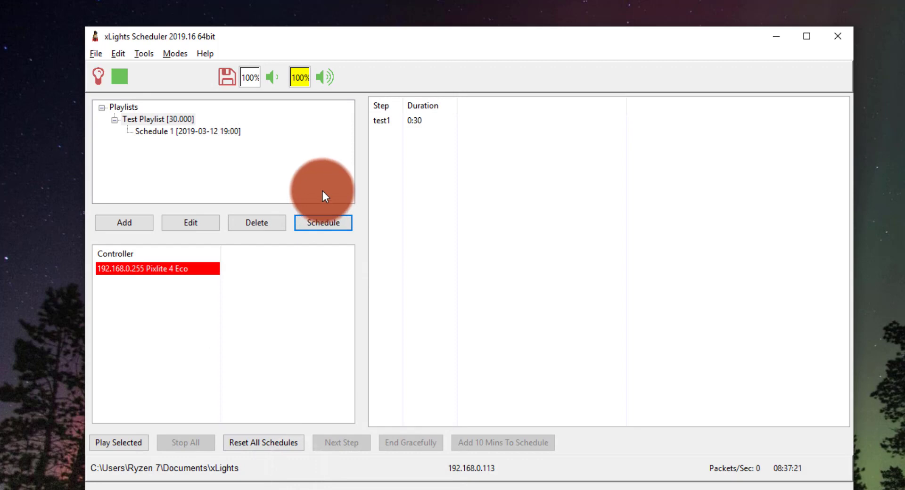
pyautogui.click(271, 145)
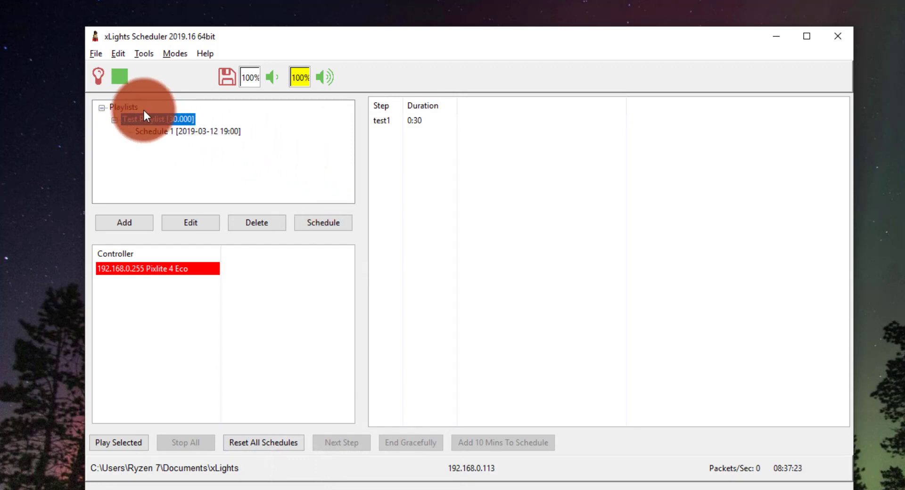
pyautogui.click(173, 132)
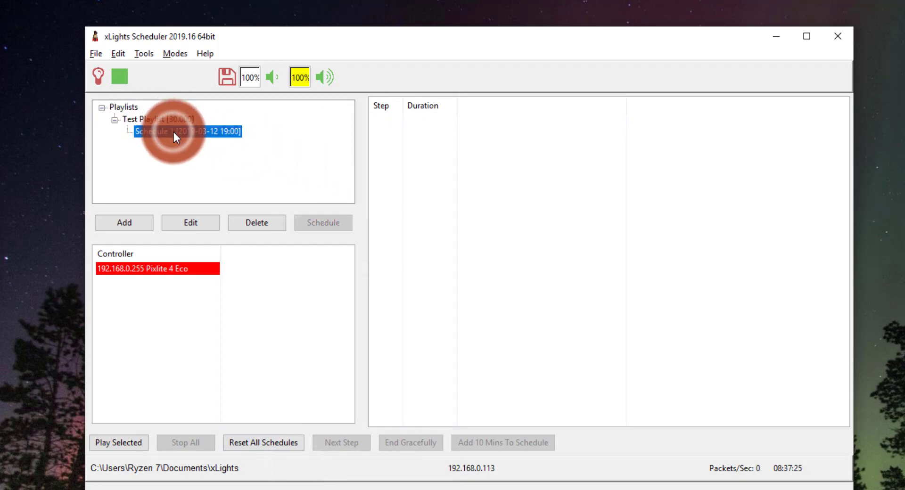
pyautogui.doubleClick(205, 126)
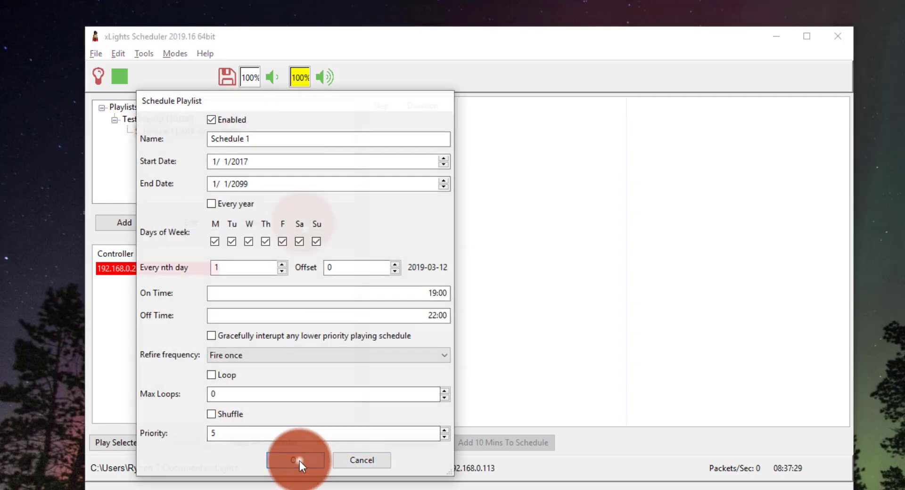
pyautogui.click(297, 460)
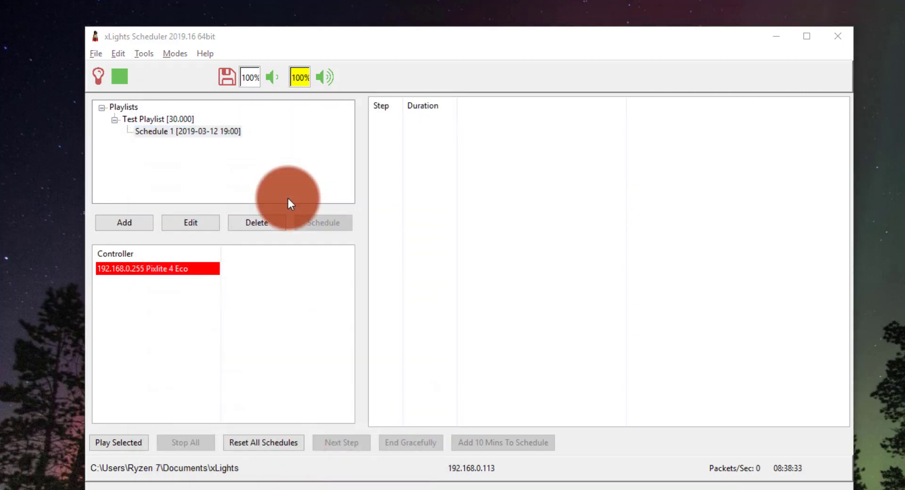
# - Save Test Playlist and Schedule 1 with File > Save
pyautogui.click(88, 56)
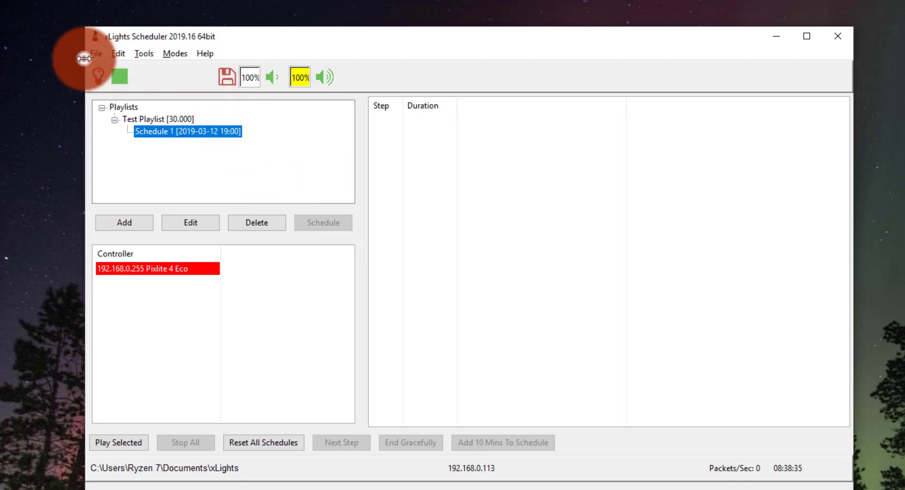
pyautogui.click(110, 99)
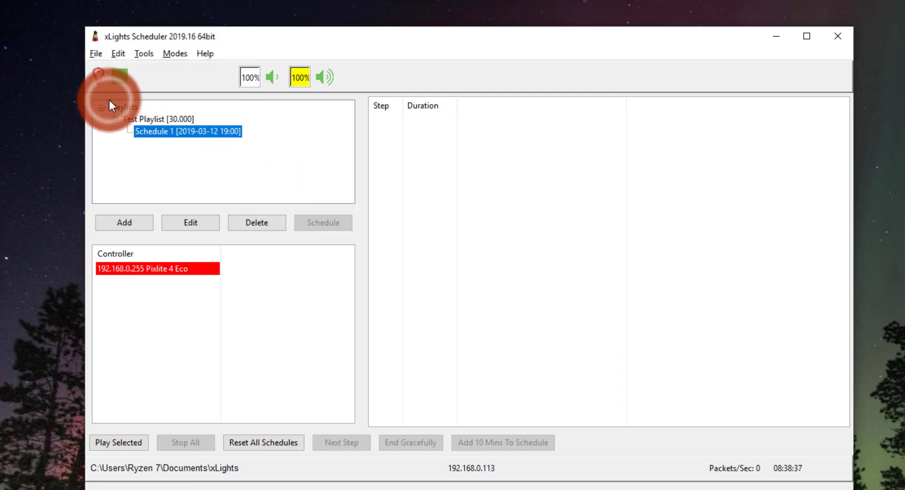